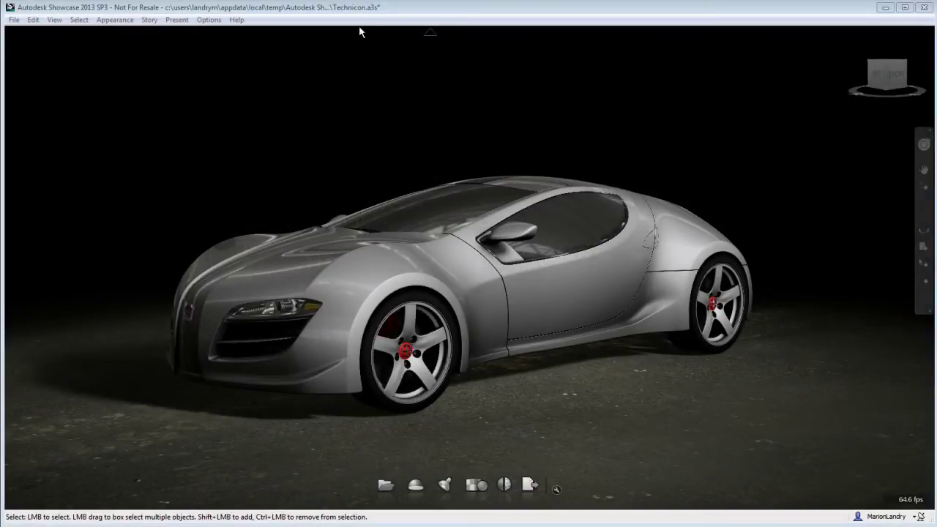
Hide the menu bar so the silver car fills a taller viewport.
click(430, 32)
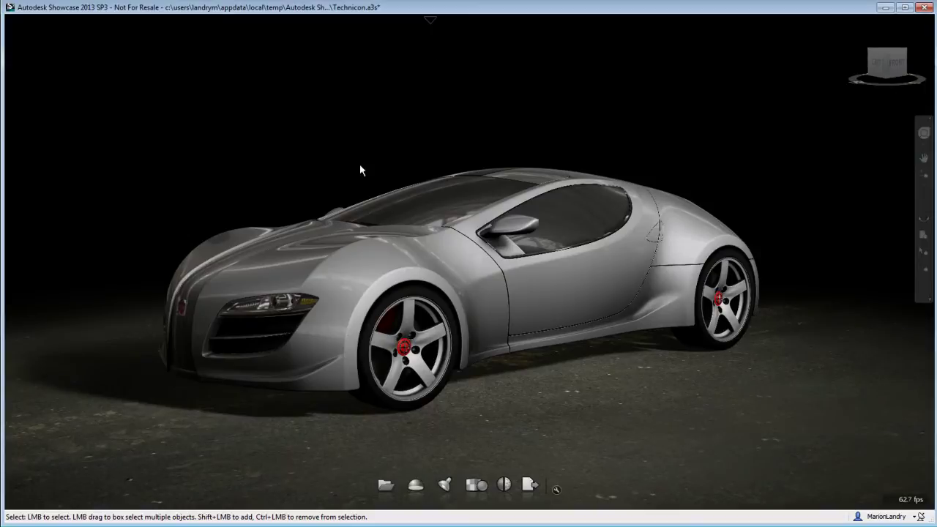
Ray trace the car view and save the render as a JPEG named Car-RayTracing-Final.
key(v)
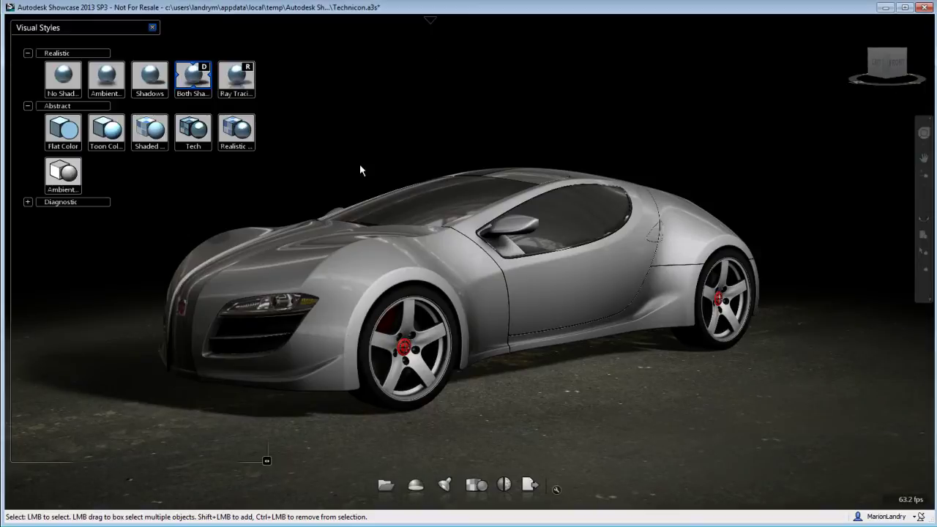
click(236, 79)
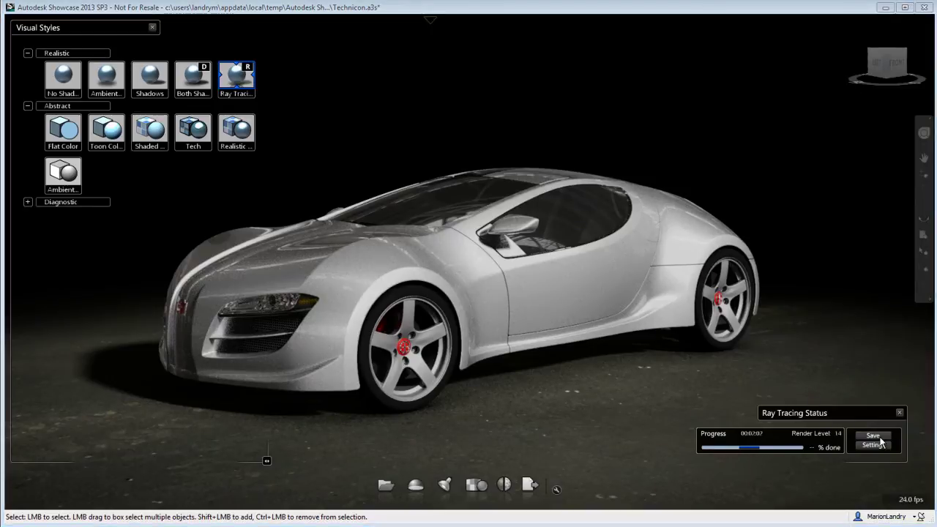
click(873, 436)
text(Car-RayTracing-Final)
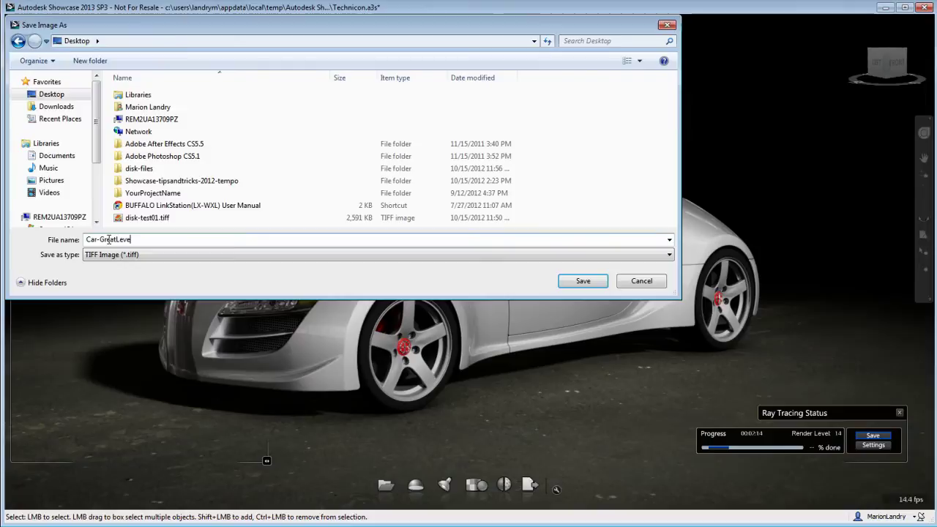
click(150, 255)
click(151, 267)
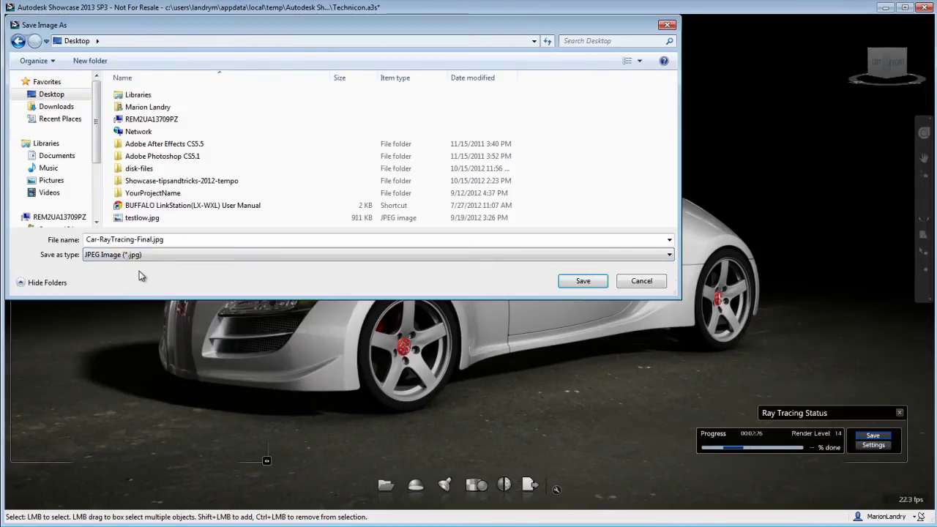
Confirm saving Car-RayTracing-Final.jpg and select the whole car model.
click(583, 283)
key(d)
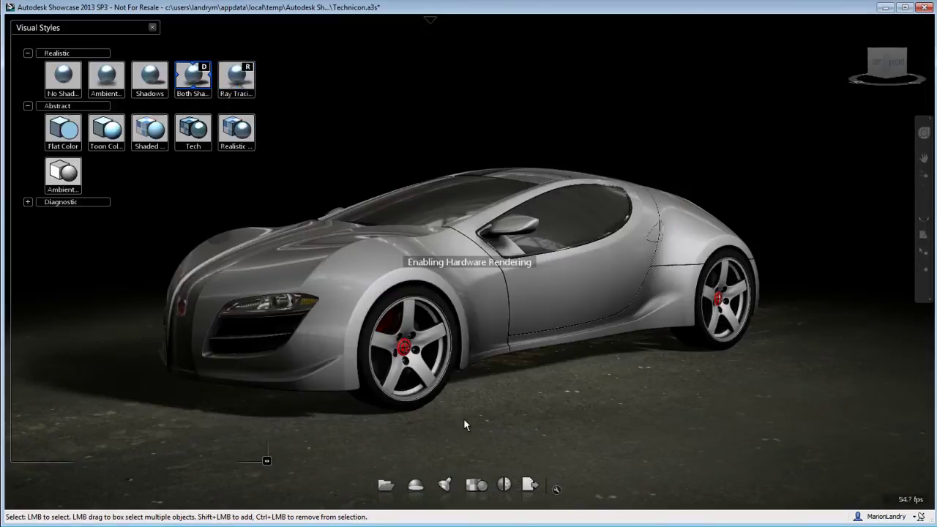
key(ctrl+a)
Apply the Red library material to the car, tumble the view, and clear the selection.
key(m)
scroll(84, 449, down, 2)
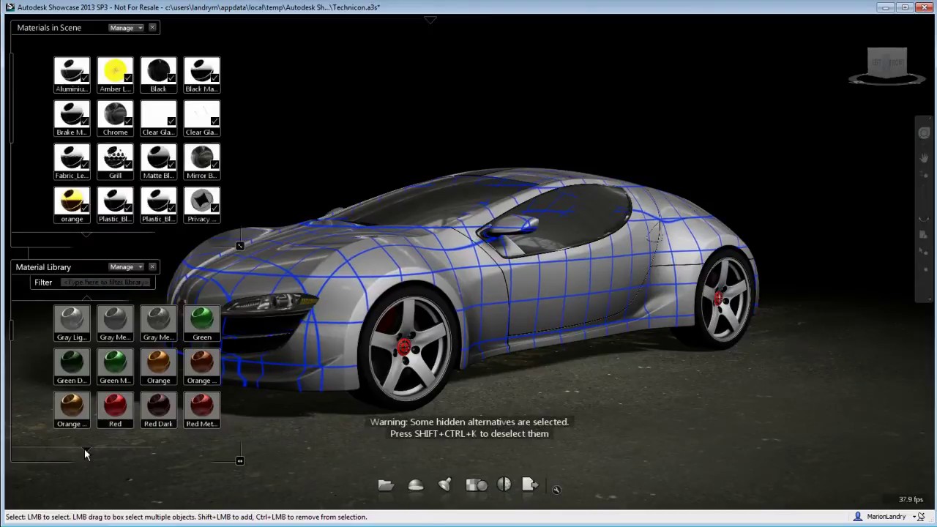
double_click(115, 410)
drag(365, 281, 579, 333)
scroll(490, 357, up, 3)
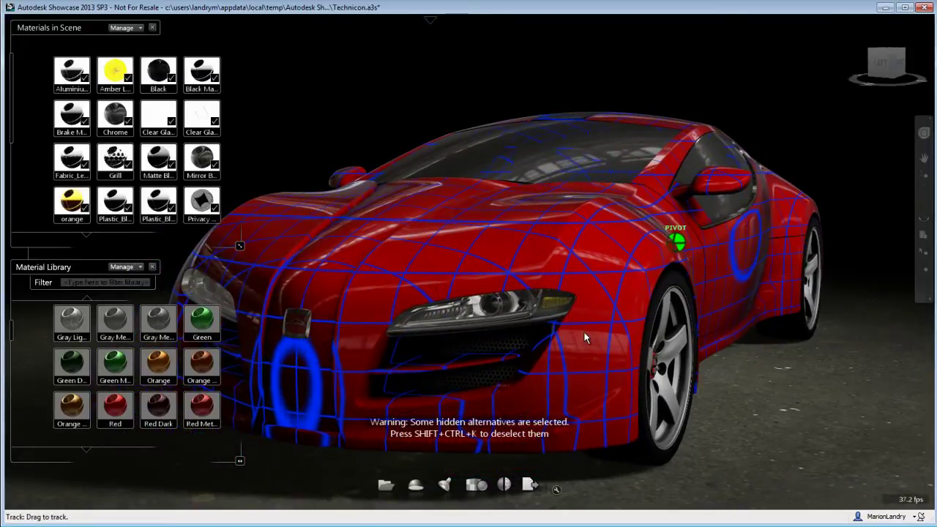
click(780, 116)
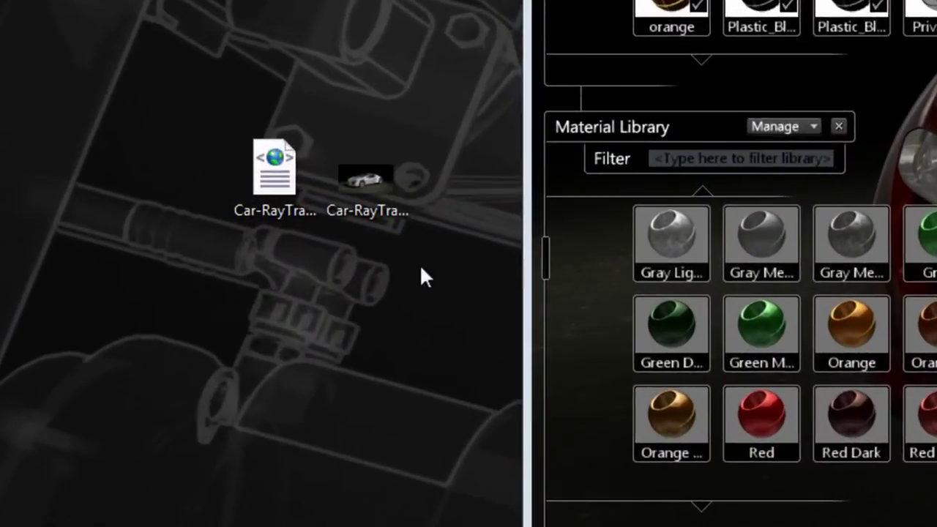
Select the Car-RayTracing-Final.xml settings file on the Desktop for copying.
click(278, 164)
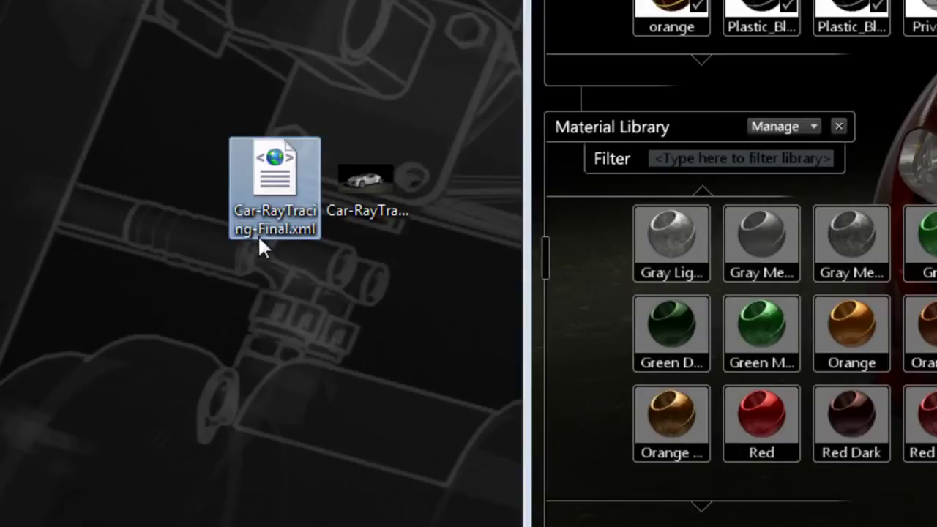
ctrl+click(373, 186)
click(373, 186)
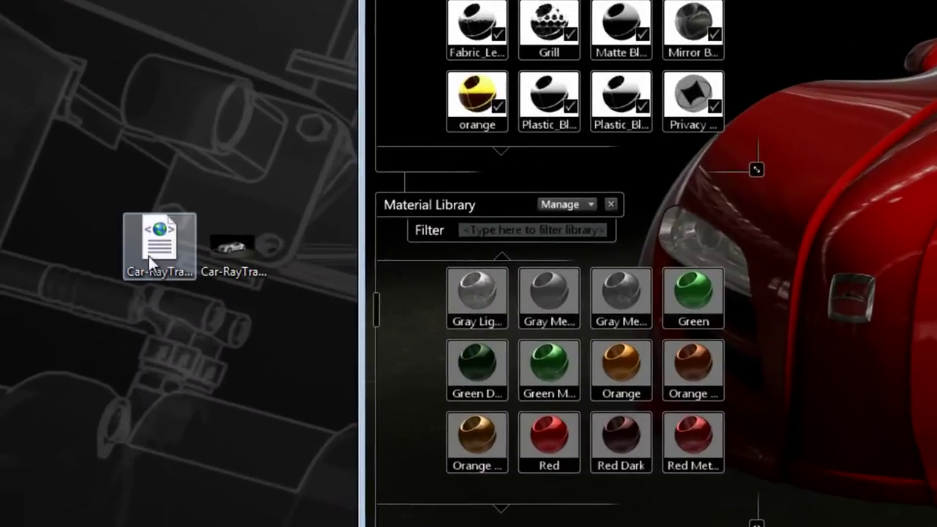
click(162, 272)
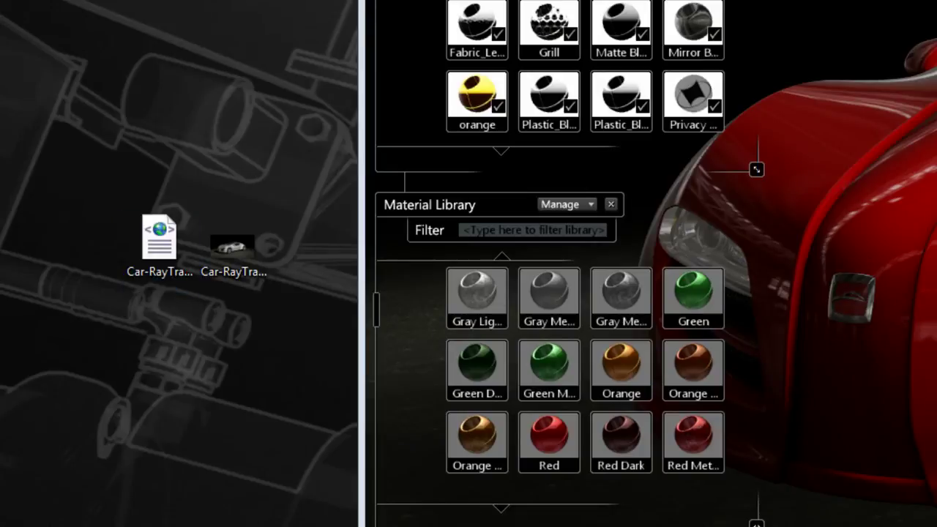
Paste the xml into Documents > Autodesk Showcase 2013 > InteractiveRaytracingSettings.
drag(537, 341, 537, 0)
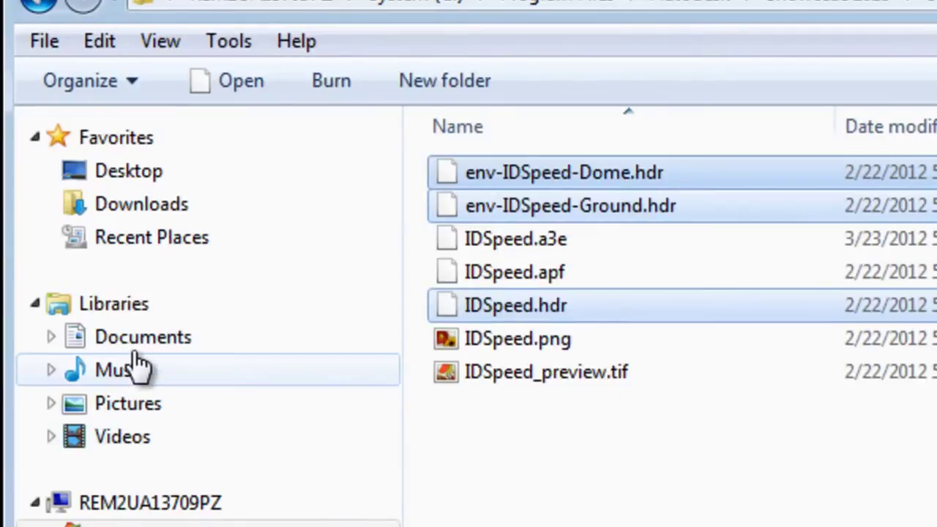
click(449, 169)
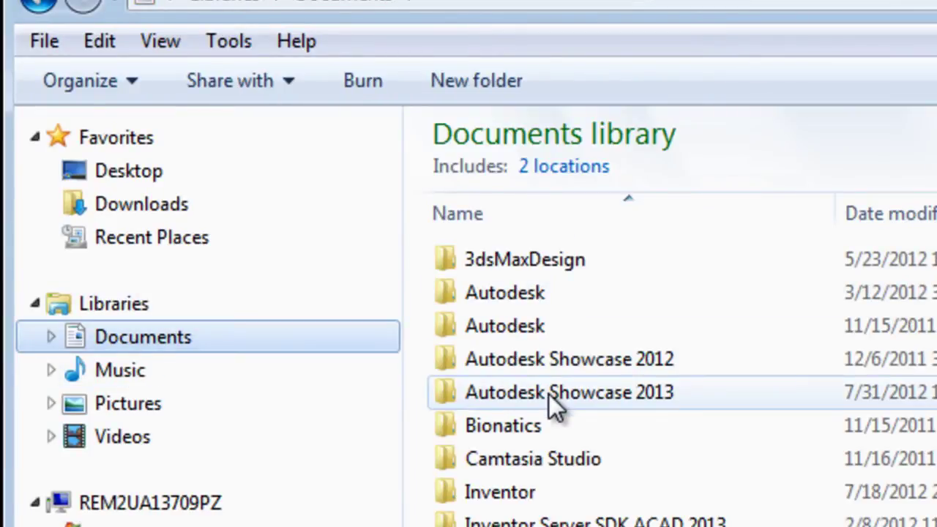
double_click(550, 395)
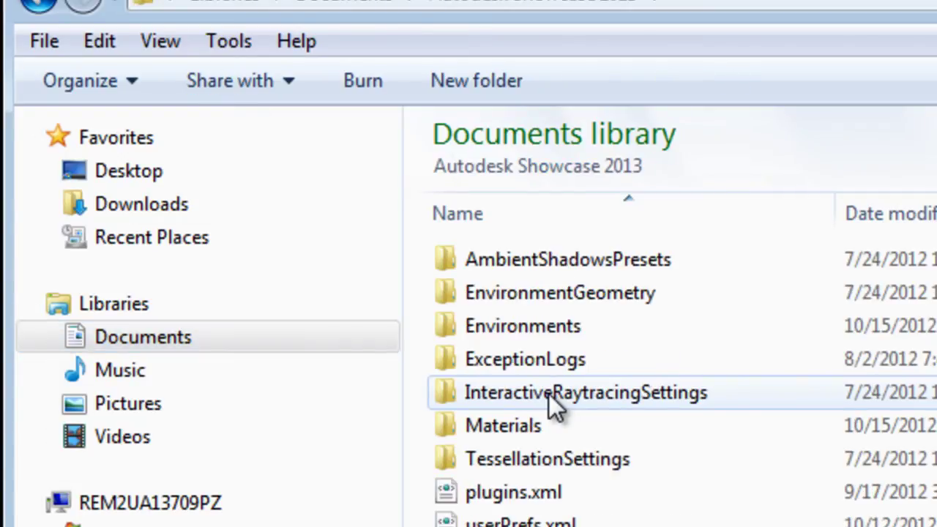
double_click(635, 394)
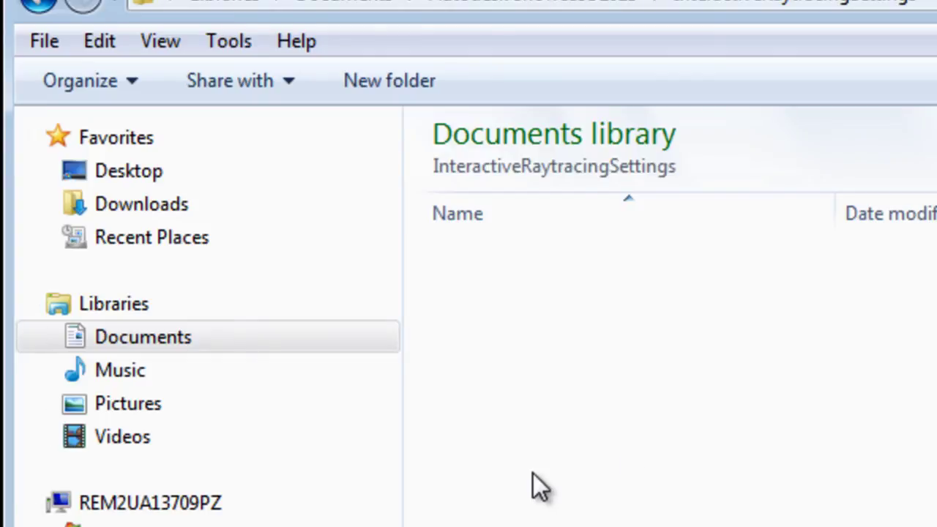
key(ctrl+v)
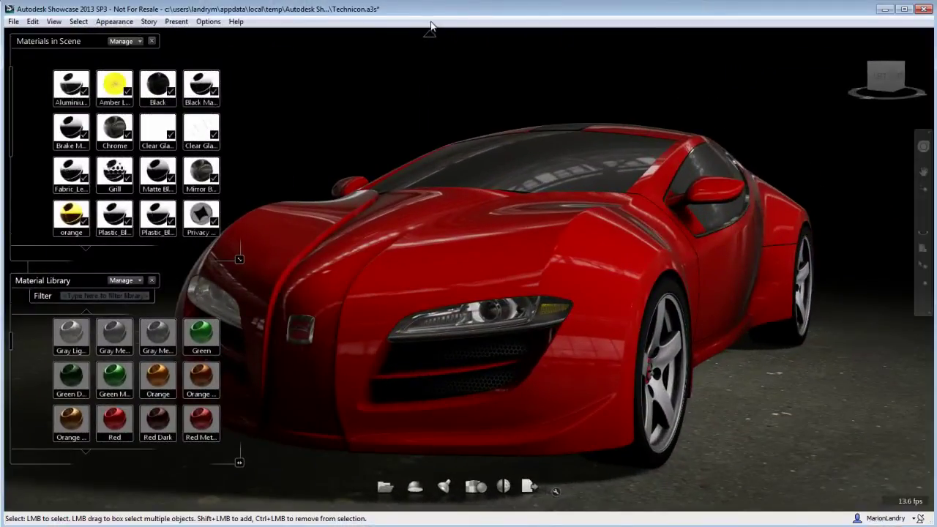
Set the ray-tracing quality preset to Car-RayTracing-Final, then return to hardware shading.
click(117, 22)
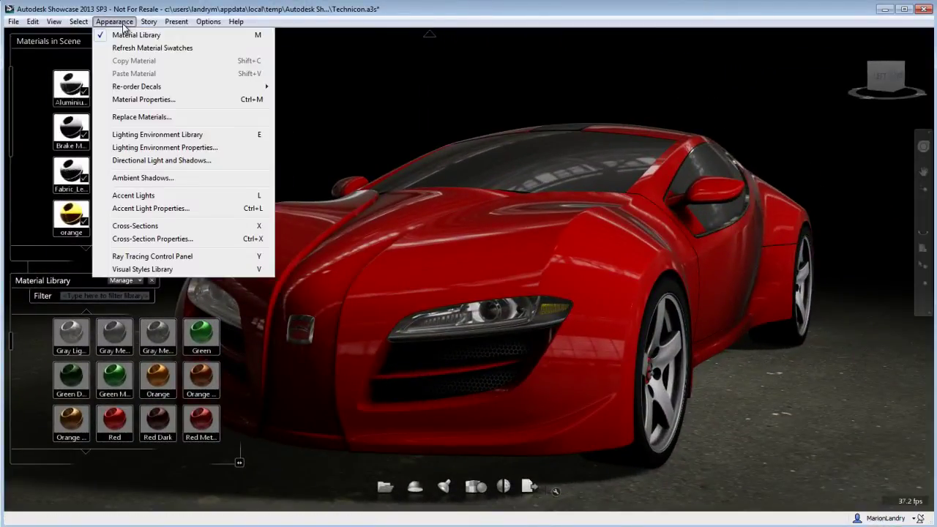
click(149, 258)
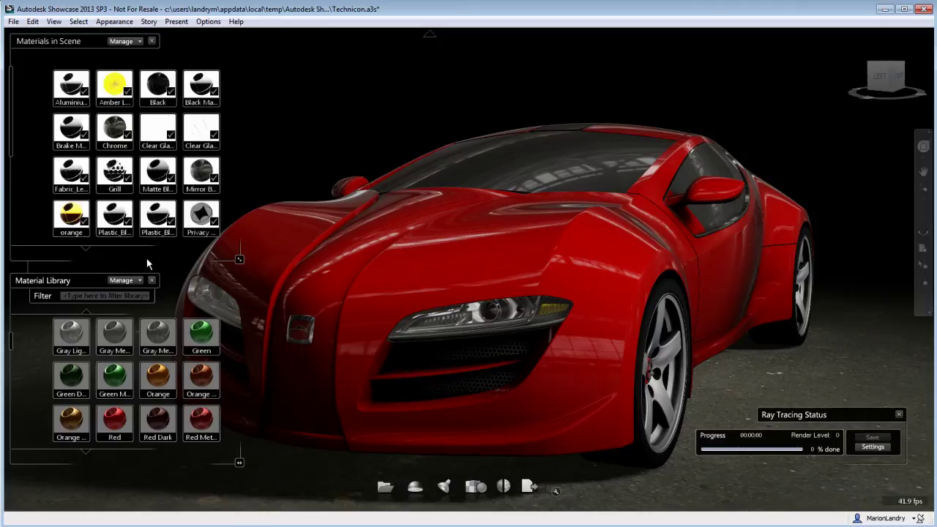
click(873, 447)
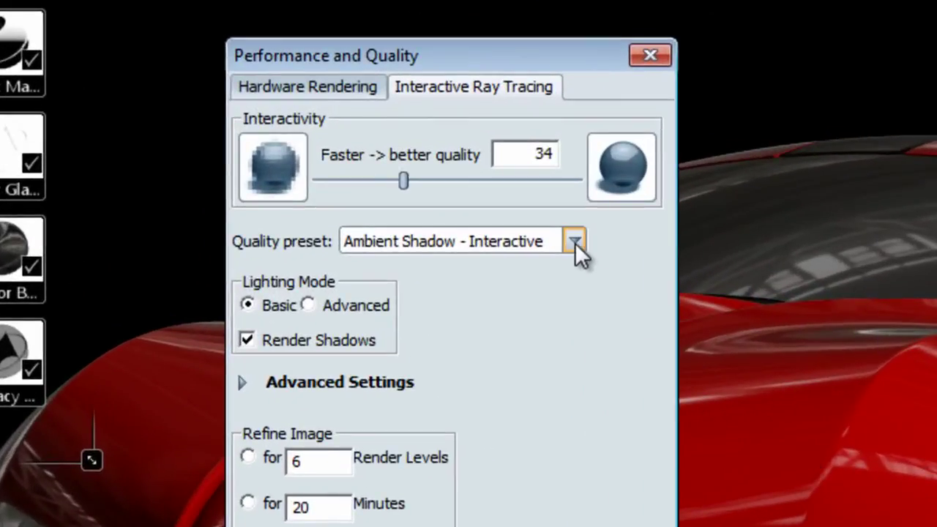
click(575, 243)
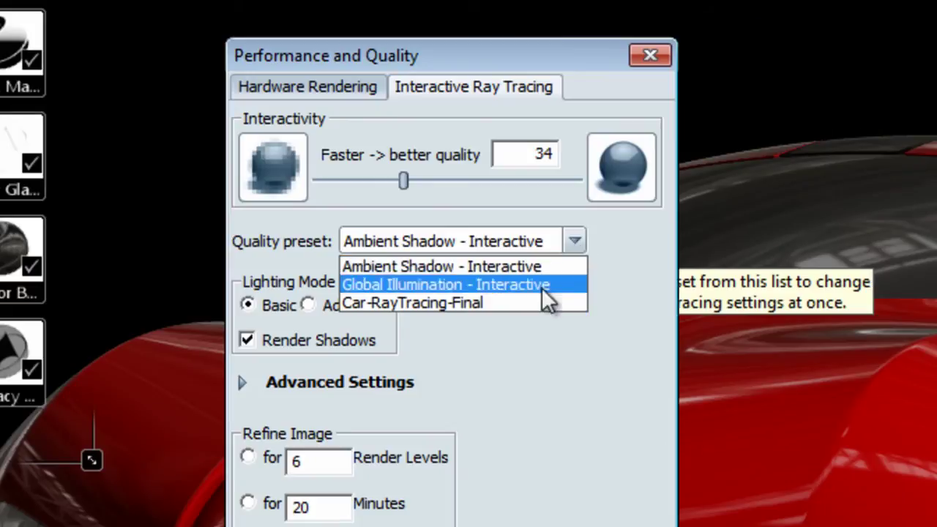
click(456, 303)
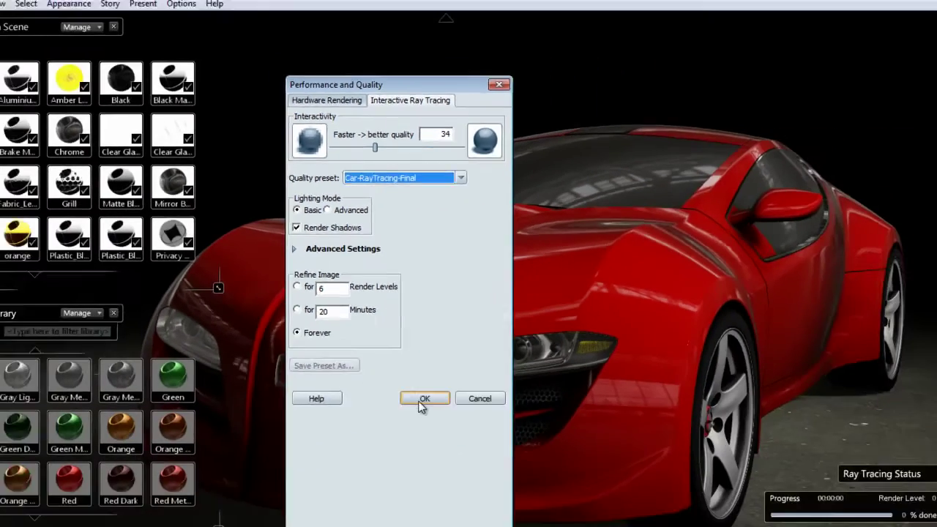
click(425, 397)
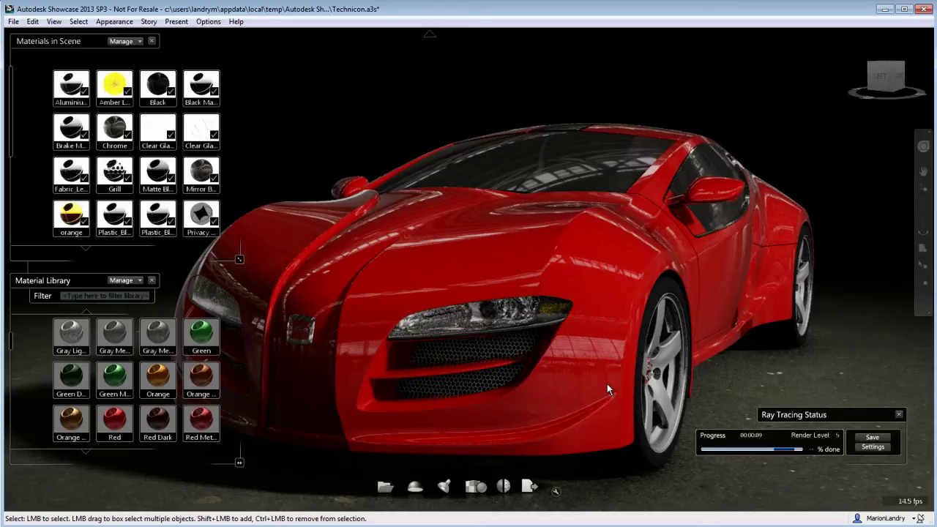
key(Escape)
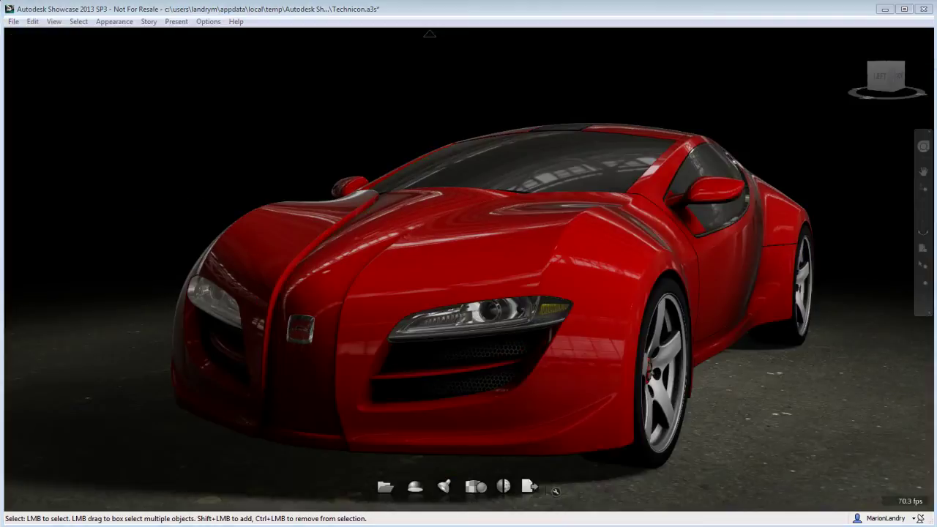
Start a still-image publish from the Publish options.
click(530, 487)
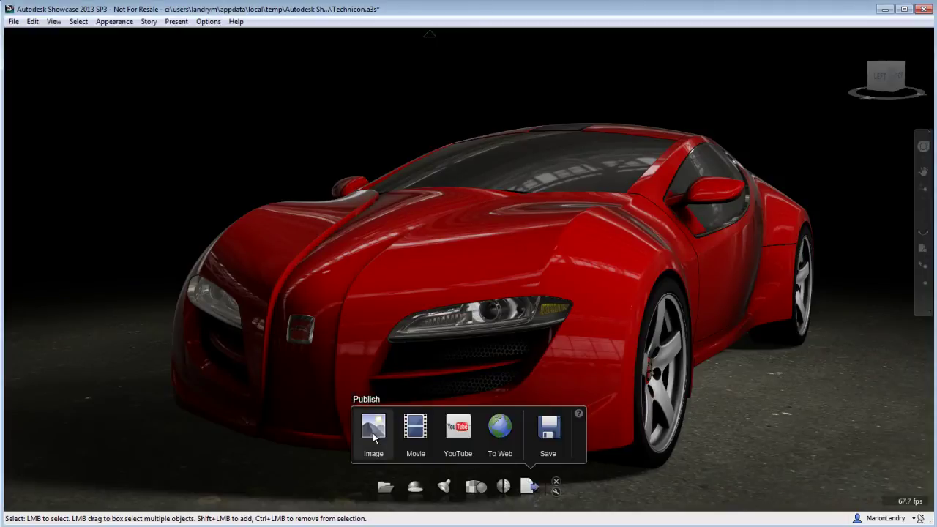
click(372, 433)
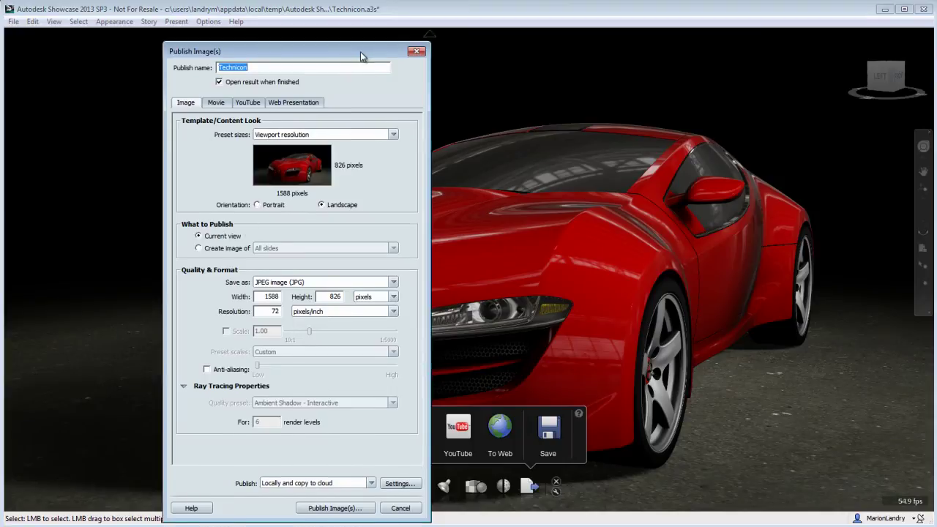
drag(360, 56, 361, 33)
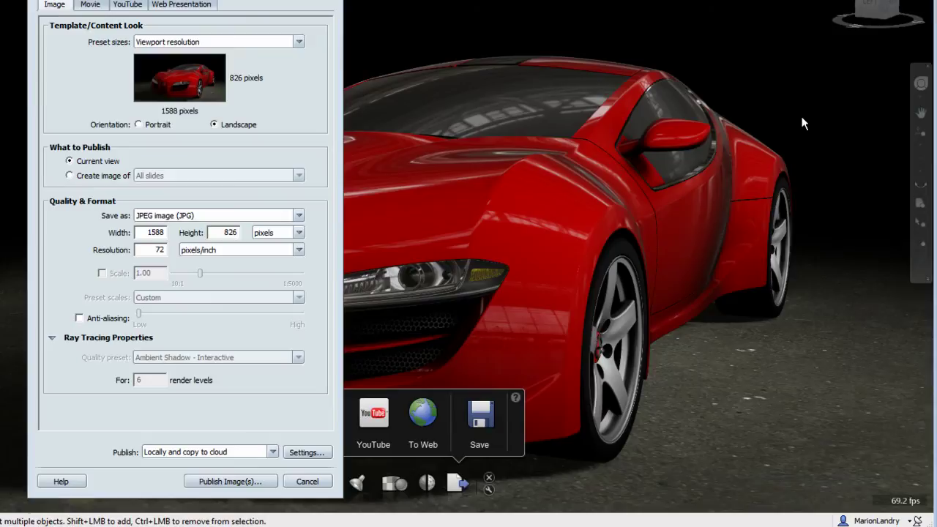
Enable ray tracing with the Car-RayTracing-Final preset, publish locally only, and publish the image.
key(ctrl+r)
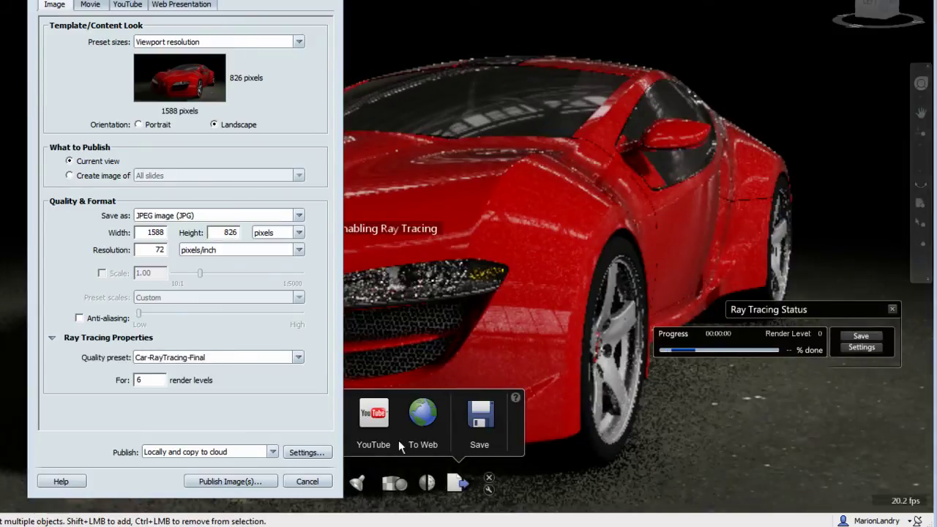
click(299, 357)
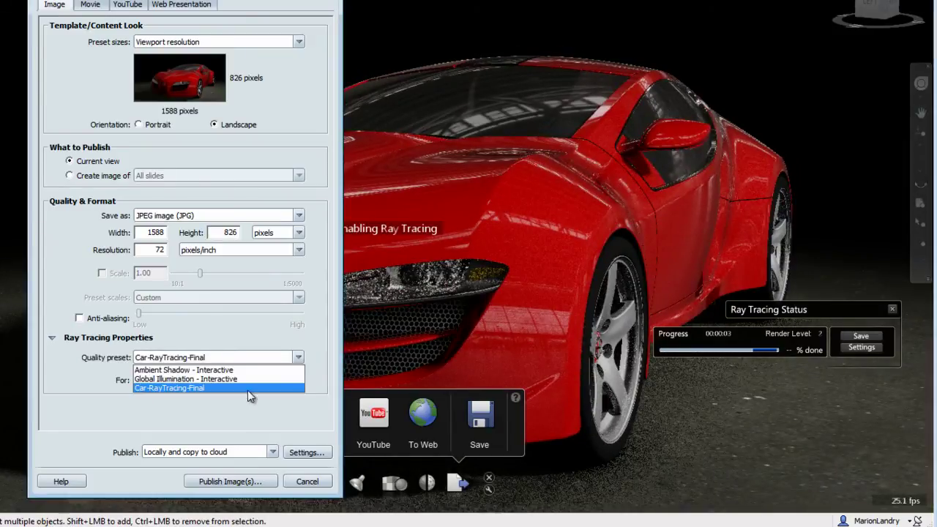
click(231, 388)
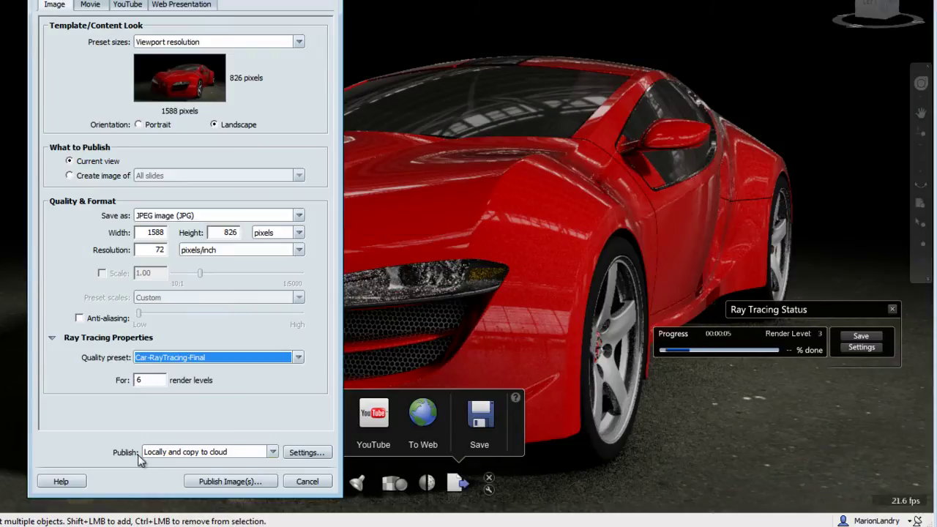
click(271, 451)
click(260, 464)
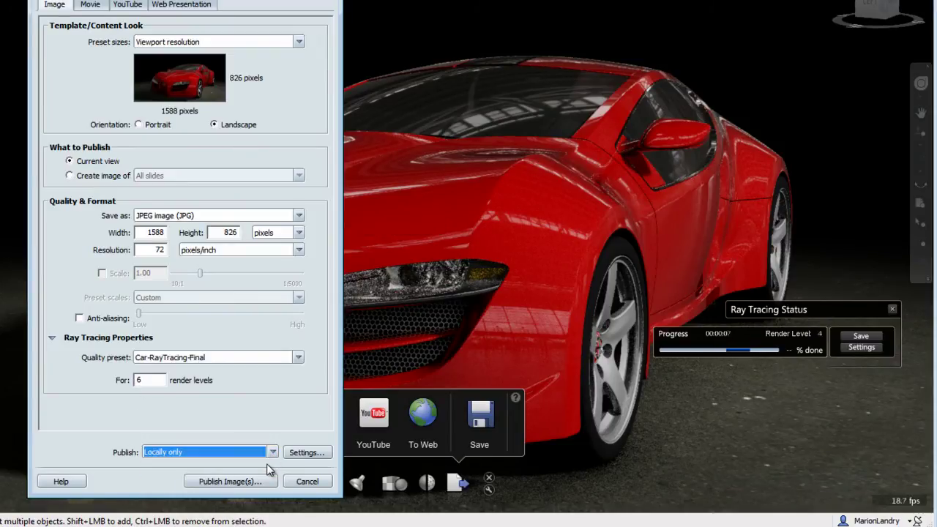
click(220, 483)
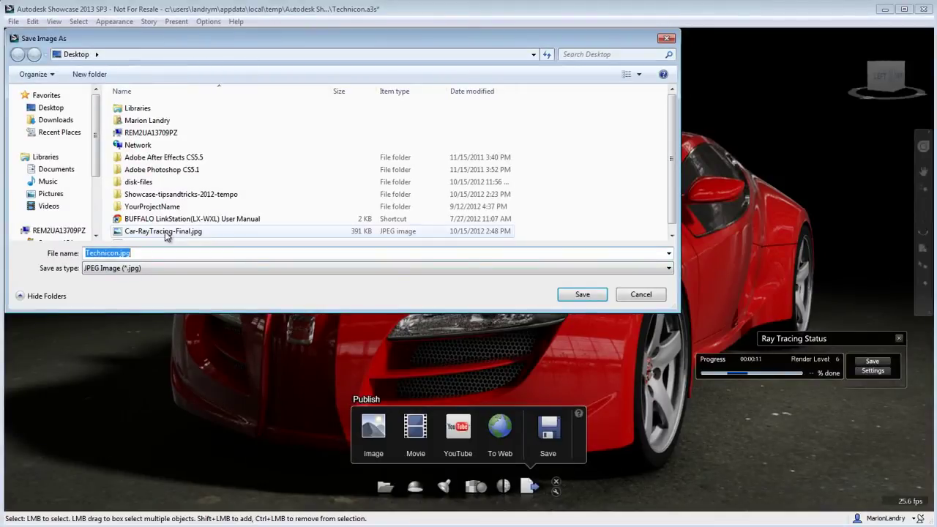
Save the published image to the Desktop as Car-RayTracingRed-Final.jpg.
click(150, 225)
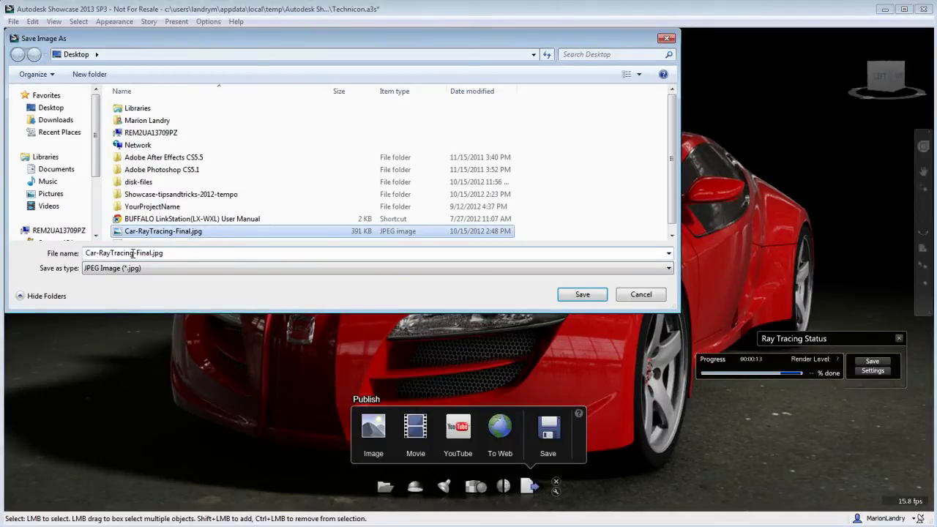
click(133, 253)
click(132, 253)
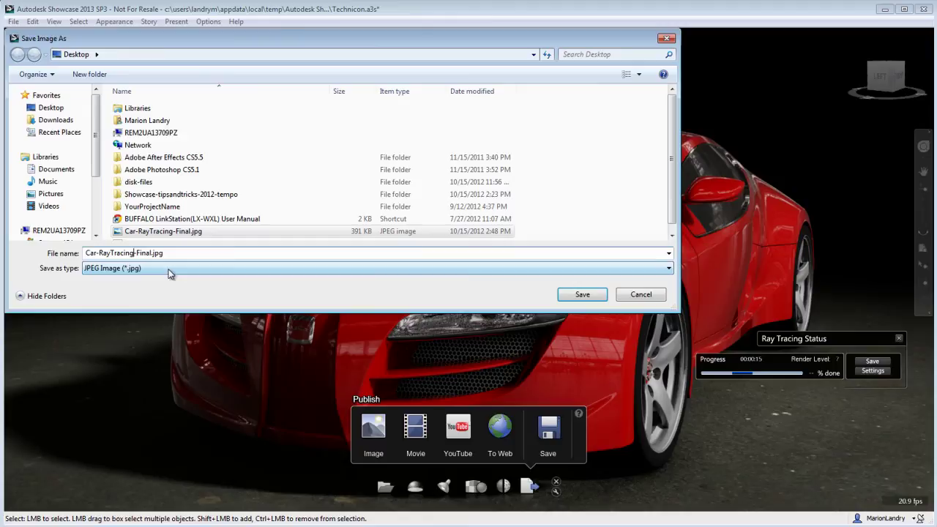
text(Red)
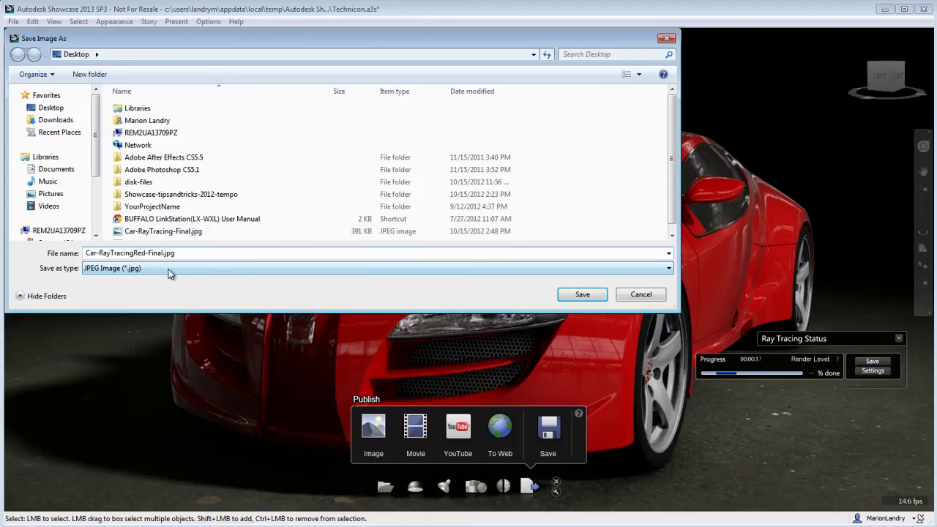
click(595, 296)
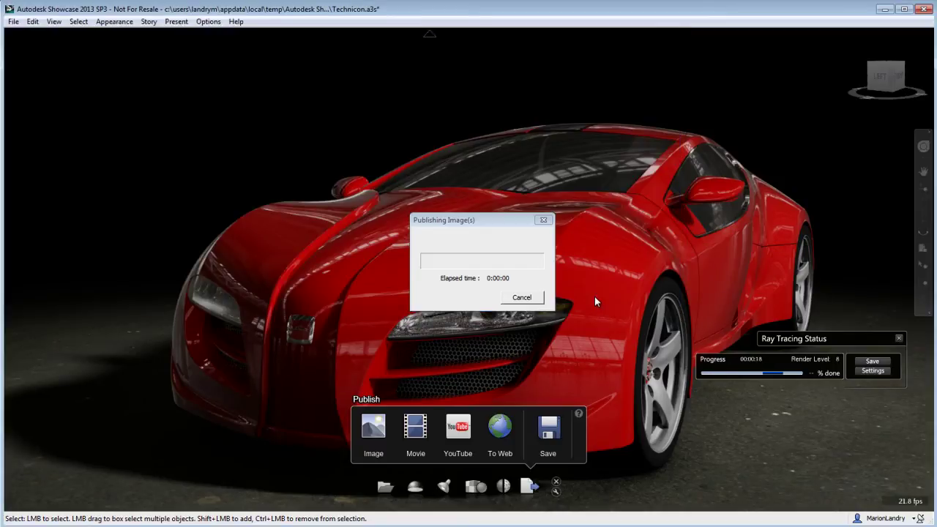